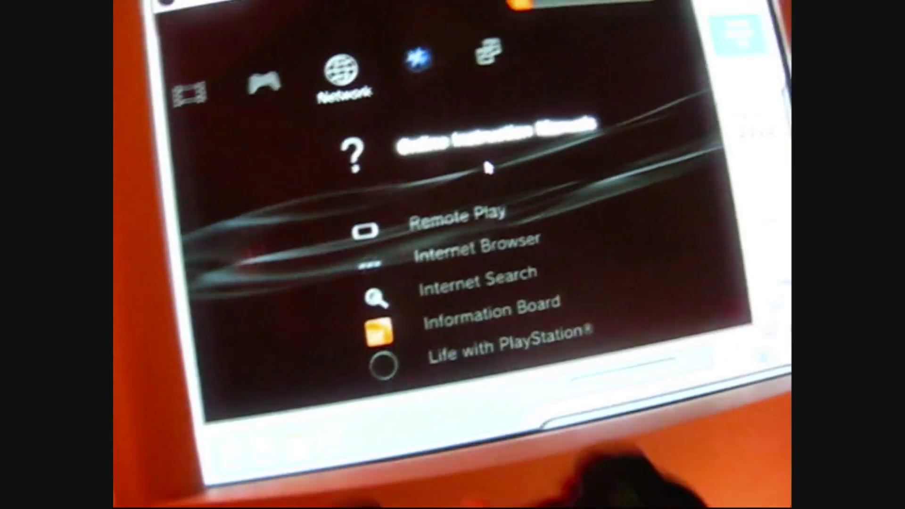
Browse the Network column's Internet Browser, Instruction Manuals and PlayStation Network entries, then move left to Music
key(Down)
key(Down)
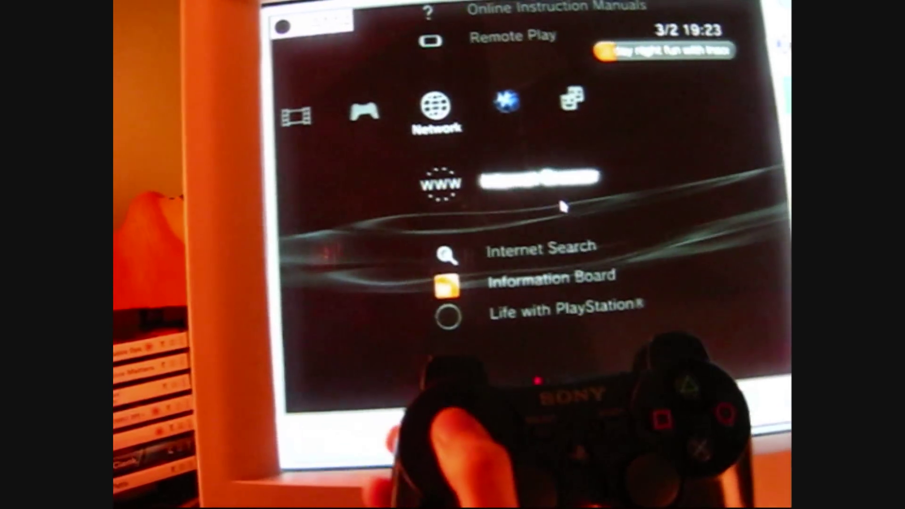
key(Up)
key(Up)
key(Right)
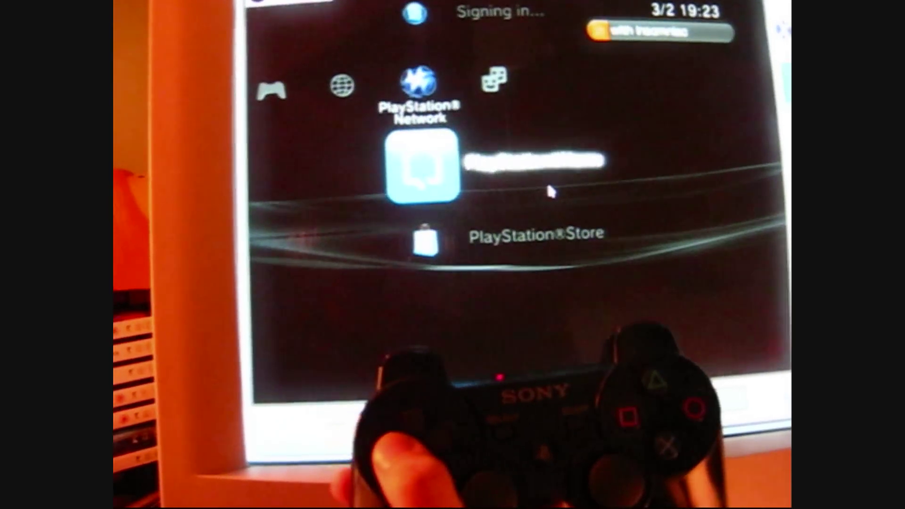
key(Left)
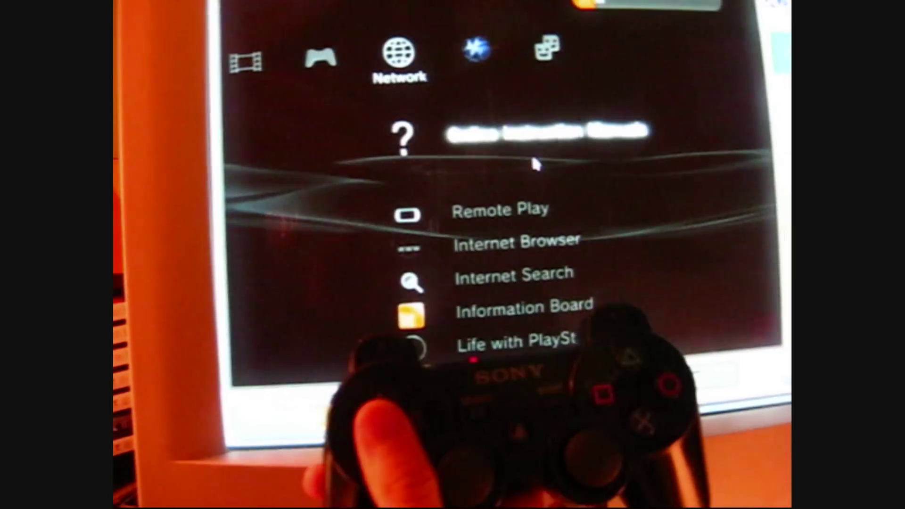
key(Down)
key(Down)
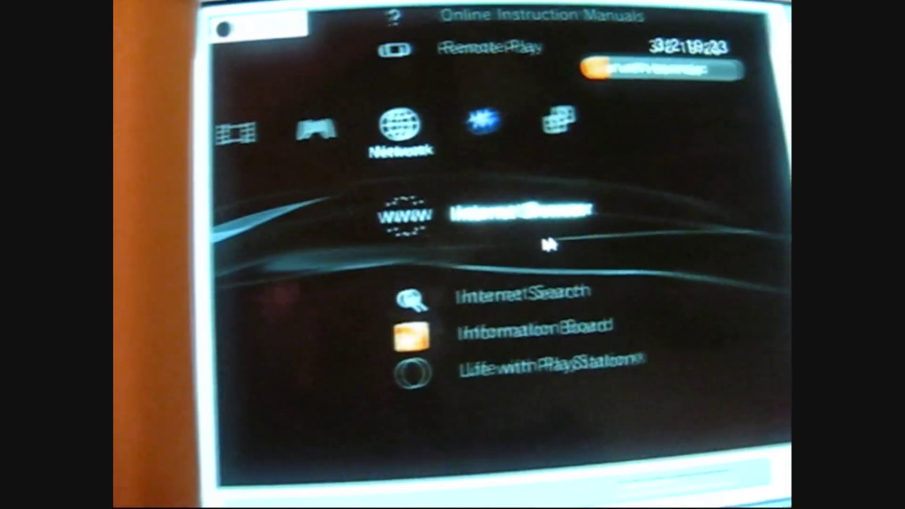
key(Left)
key(Left)
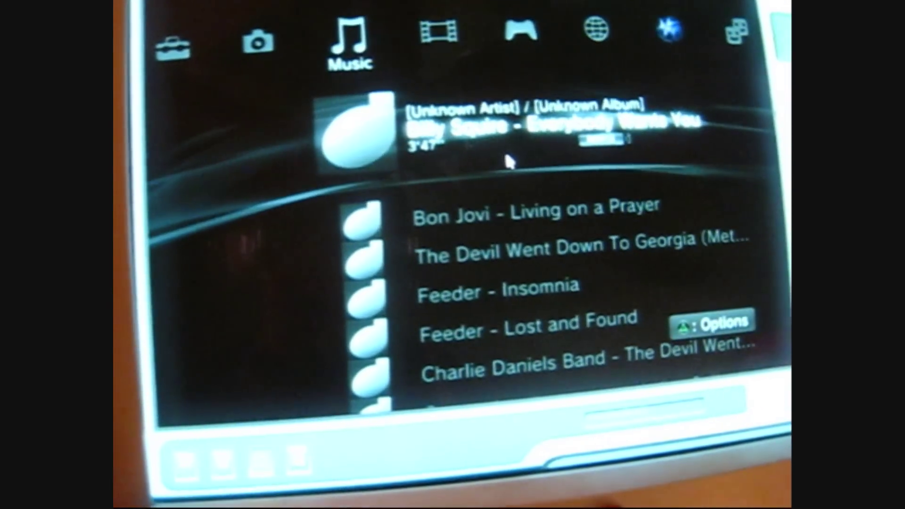
Scroll three entries down the Music list to Dropkick Murphys' "Johnny, I Hardly Knew Ya"
key(Down)
key(Down)
key(Down)
key(Down)
key(Down)
key(Down)
key(Down)
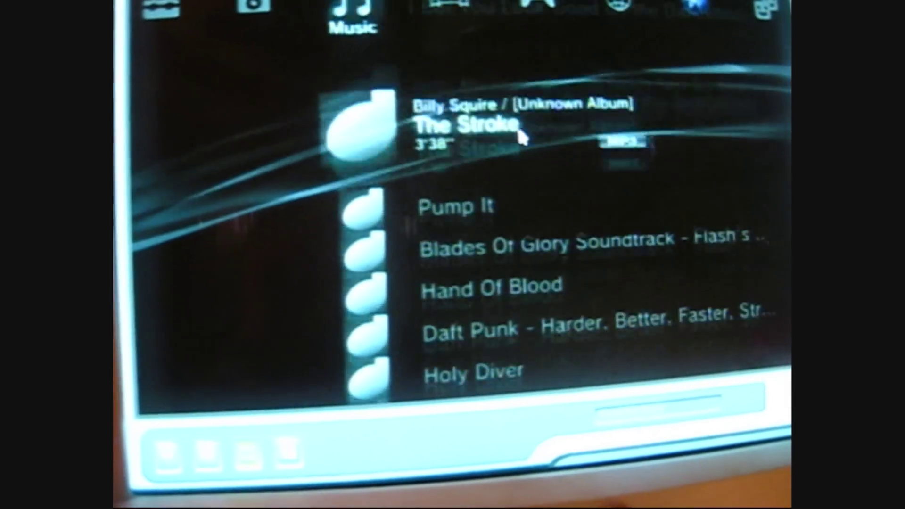
key(Down)
key(Down)
key(Down)
key(Down)
key(Down)
key(Down)
key(Down)
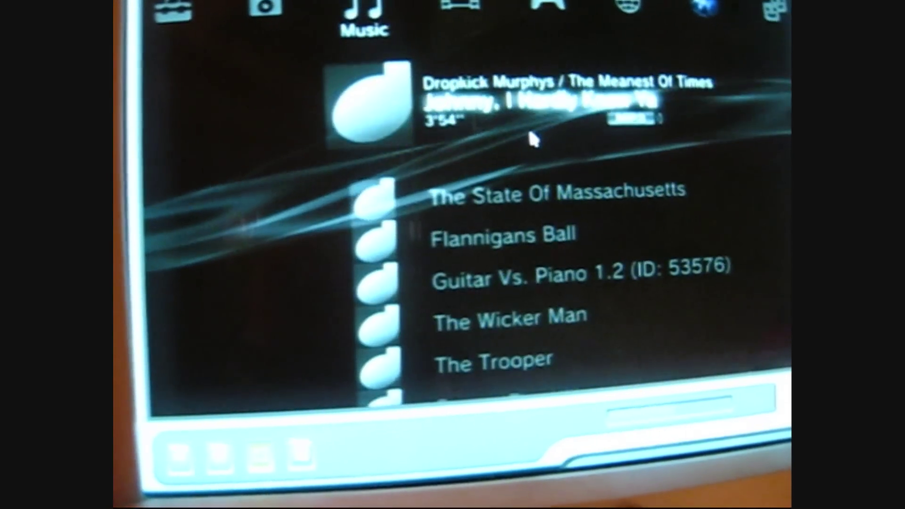
key(Down)
key(Down)
key(Down)
key(Down)
key(Down)
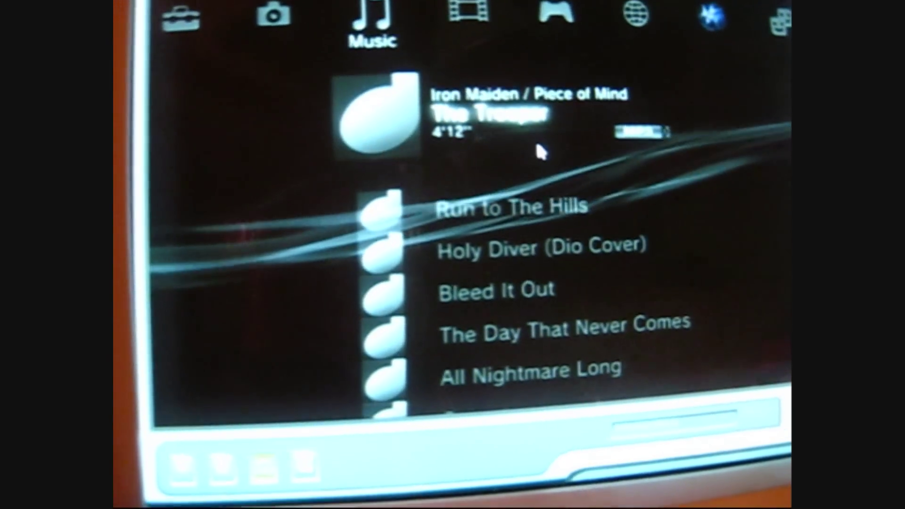